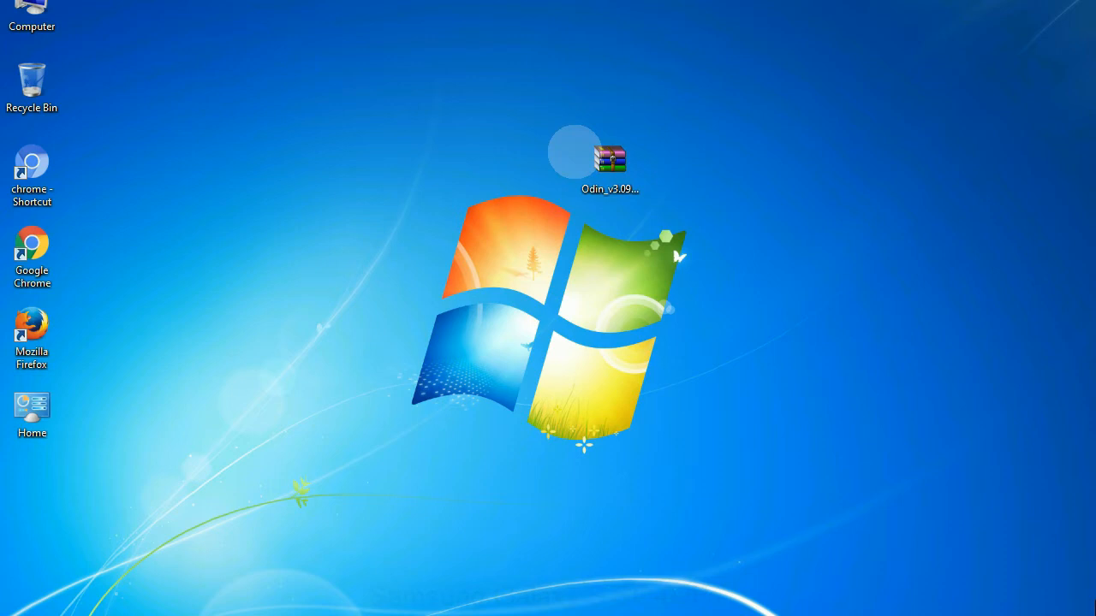
# Extract the Odin_v3.09 archive onto the desktop with Extract Here.
pyautogui.click(610, 162)
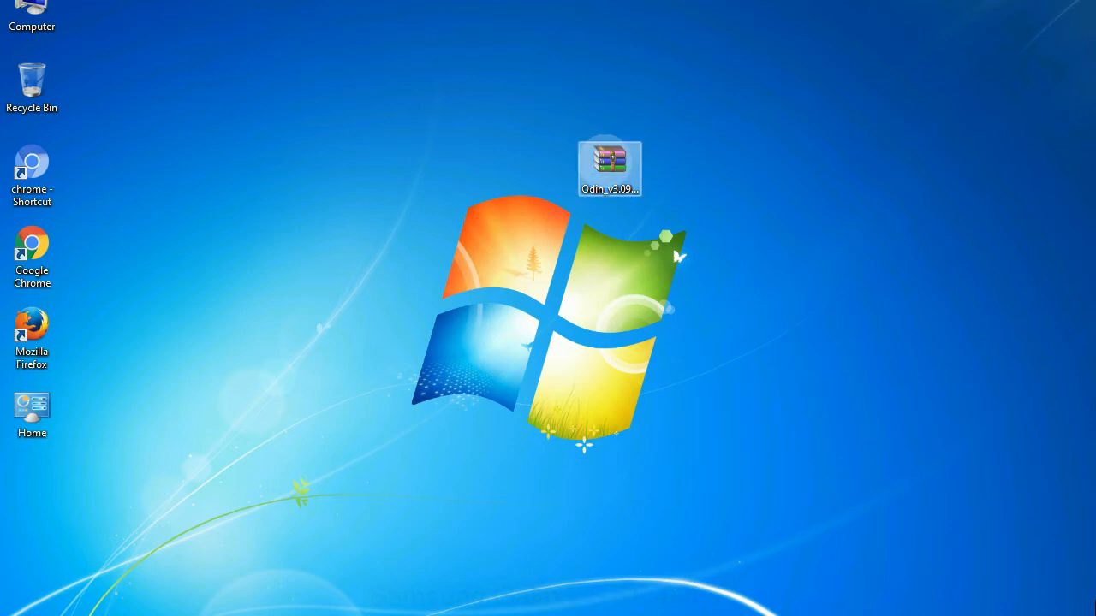
pyautogui.rightClick(609, 163)
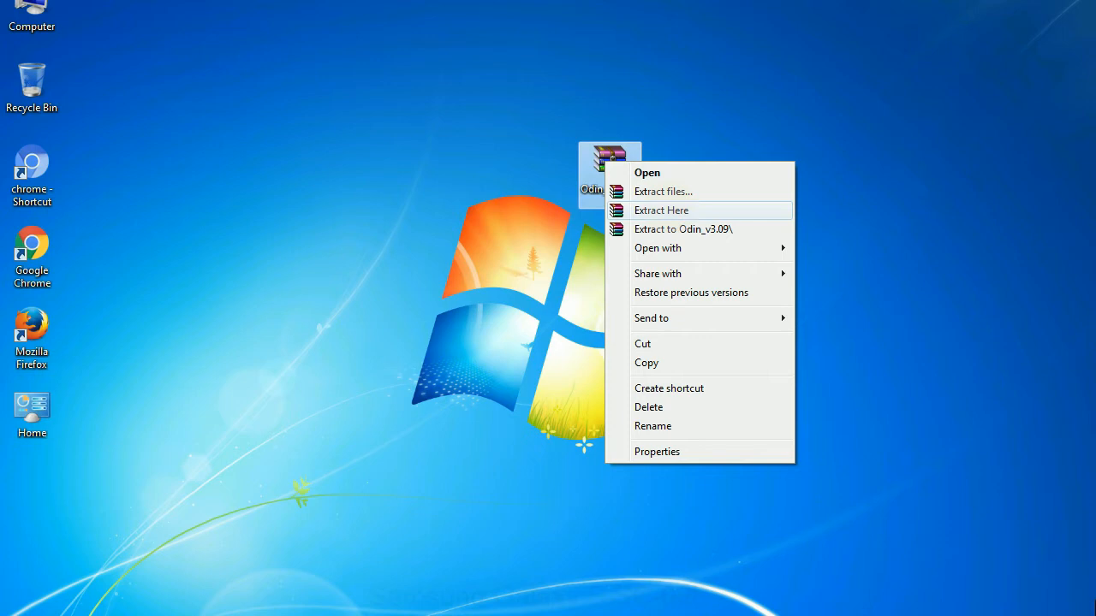
pyautogui.click(661, 210)
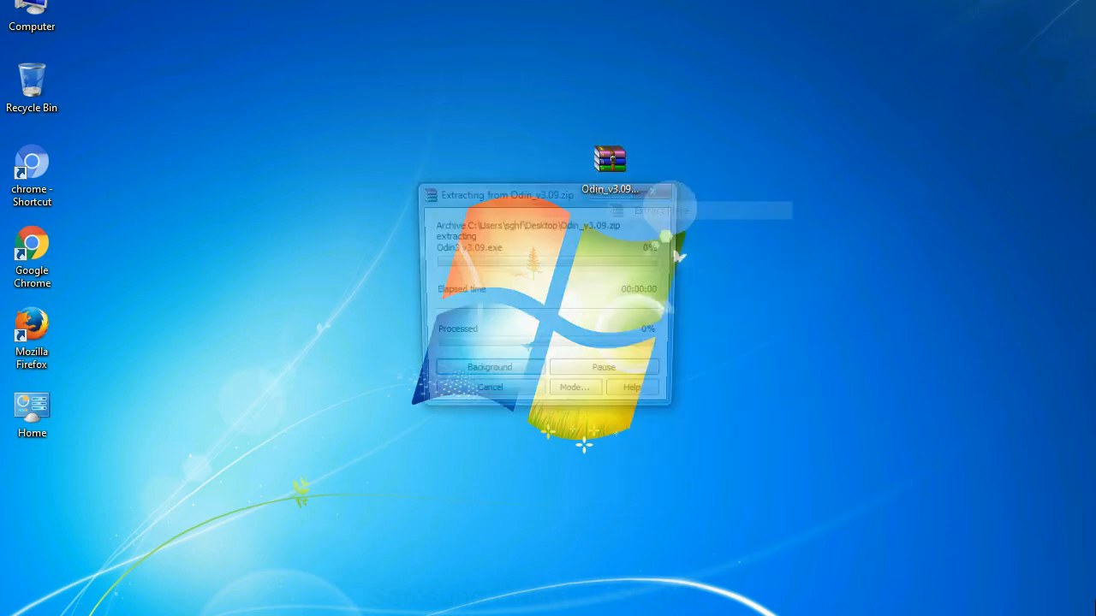
# Launch Odin3 v3.09.exe from the extracted folder with administrator rights.
pyautogui.doubleClick(480, 168)
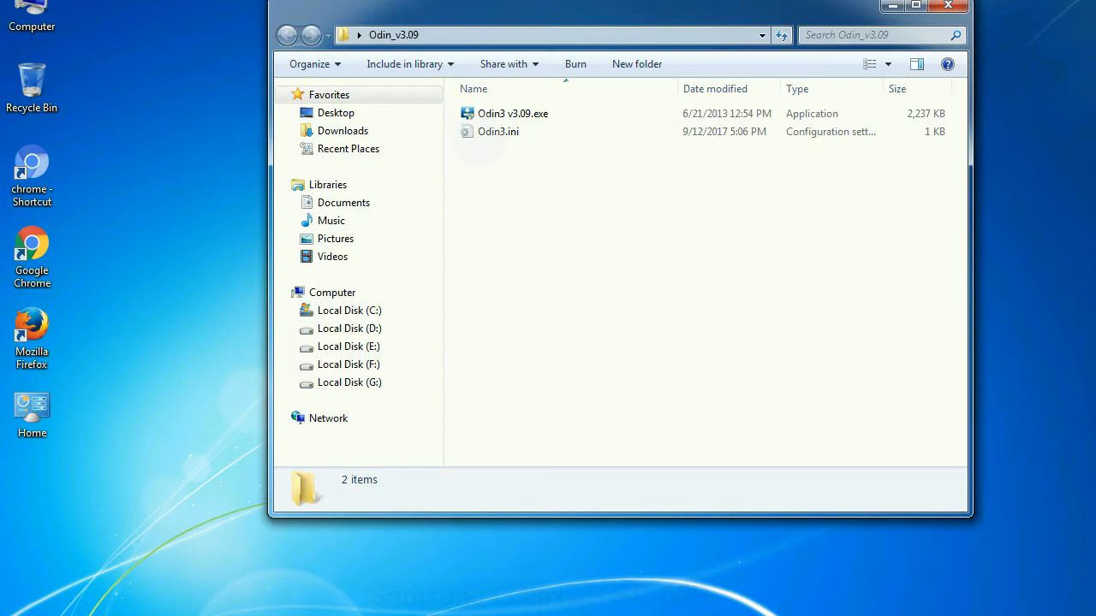
pyautogui.click(513, 113)
pyautogui.rightClick(496, 118)
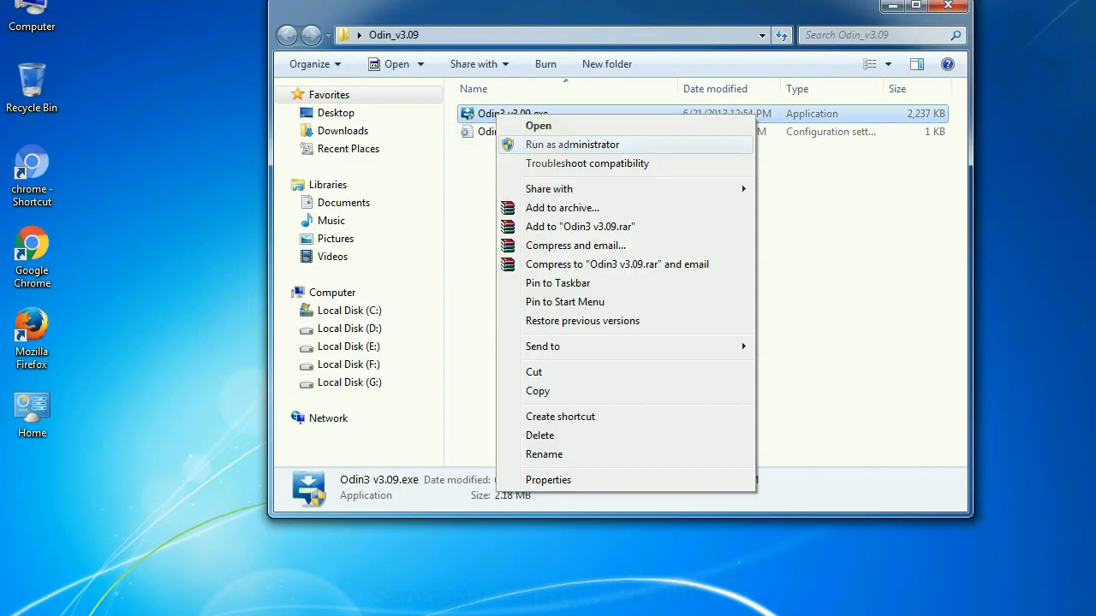
pyautogui.click(572, 145)
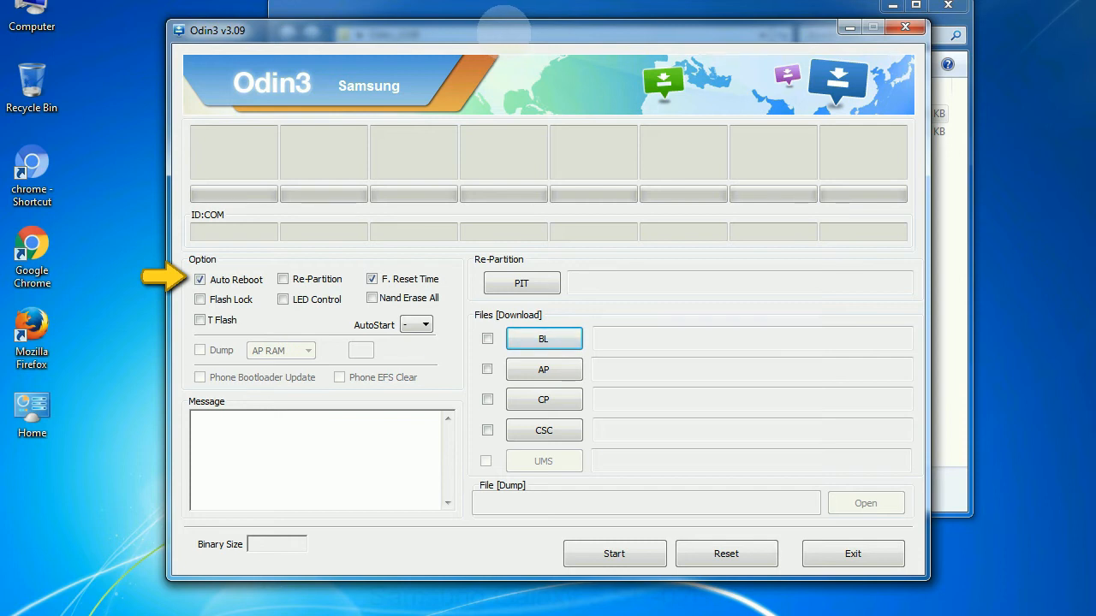
# Move the Odin3 window up and to the right, with Auto Reboot and F. Reset Time ticked.
pyautogui.moveTo(503, 30); pyautogui.dragTo(548, 4)
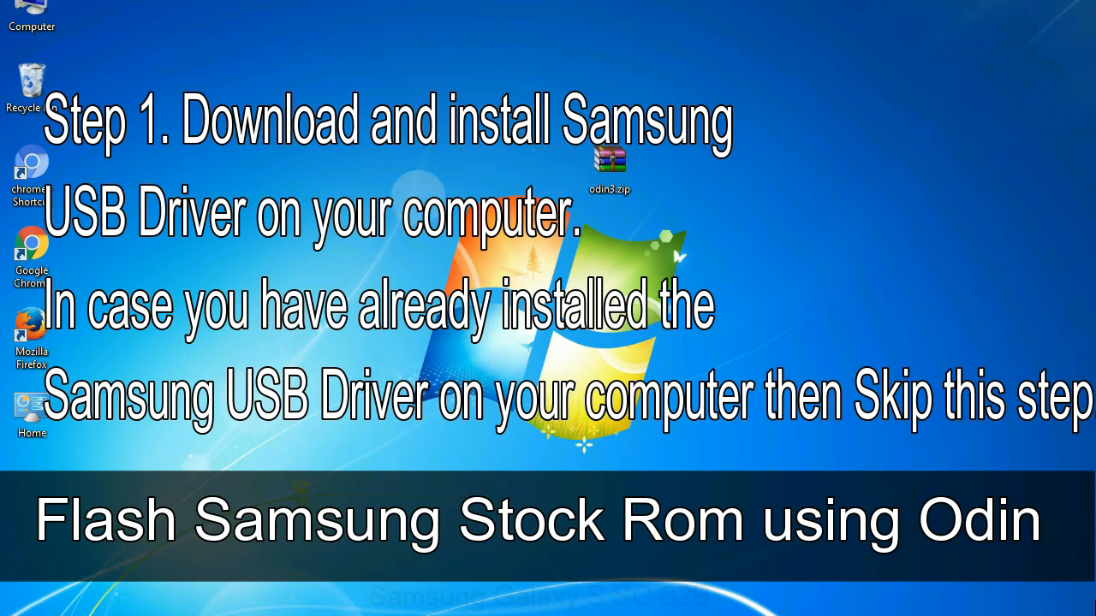
pyautogui.click(610, 166)
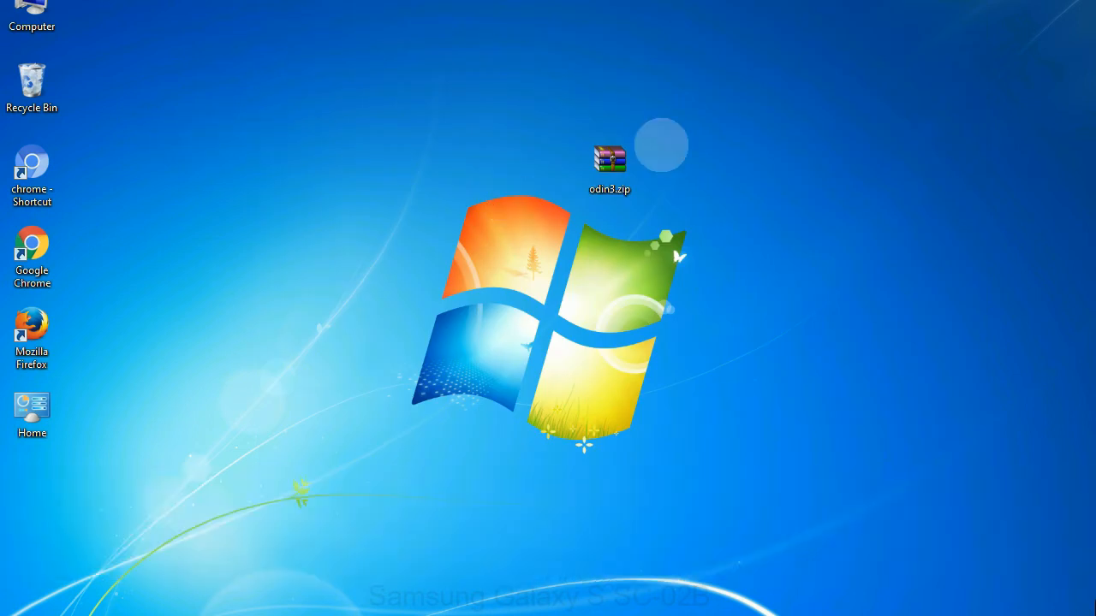
# Select the odin3.zip archive on the desktop while Odin3 detects the phone on COM37.
pyautogui.click(604, 162)
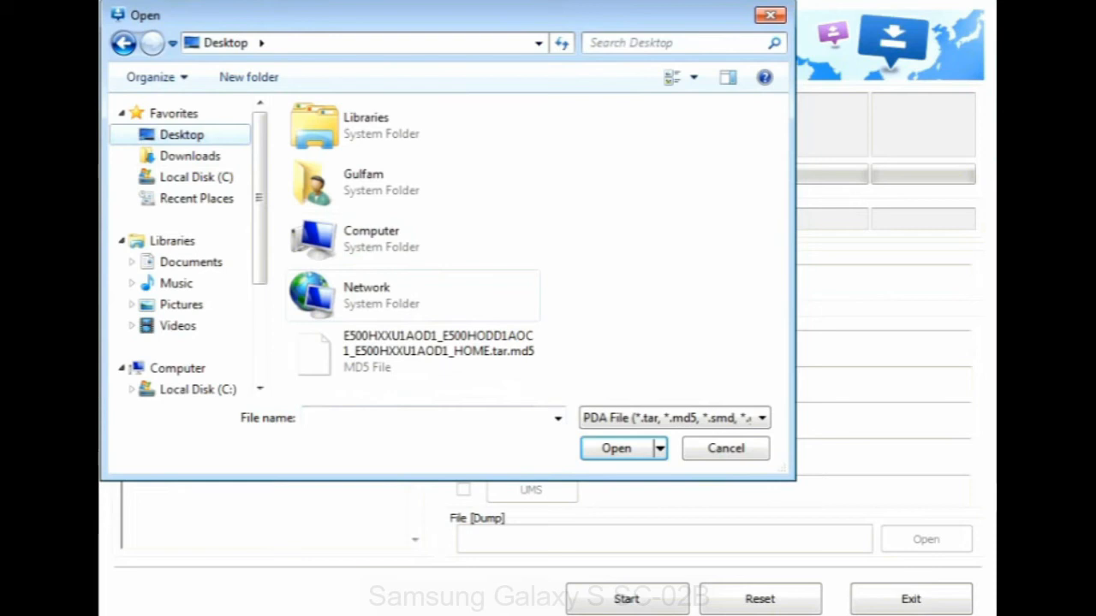
# Load the E500...HOME.tar.md5 file from the desktop into the PDA slot.
pyautogui.doubleClick(438, 343)
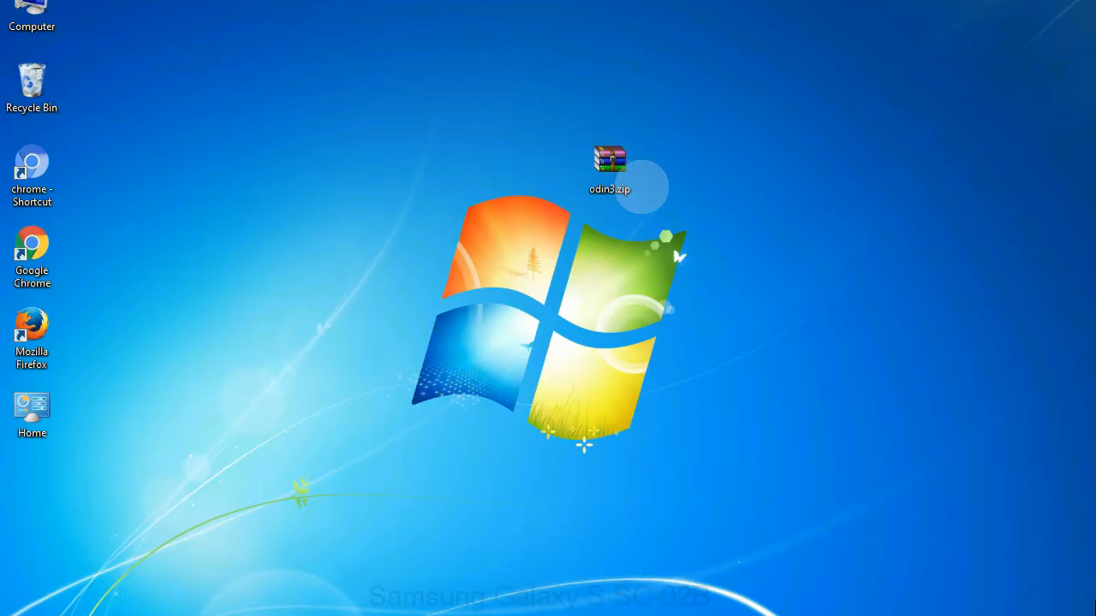
# Select and deselect the odin3.zip archive on the desktop while the flash runs to PASS!
pyautogui.click(632, 171)
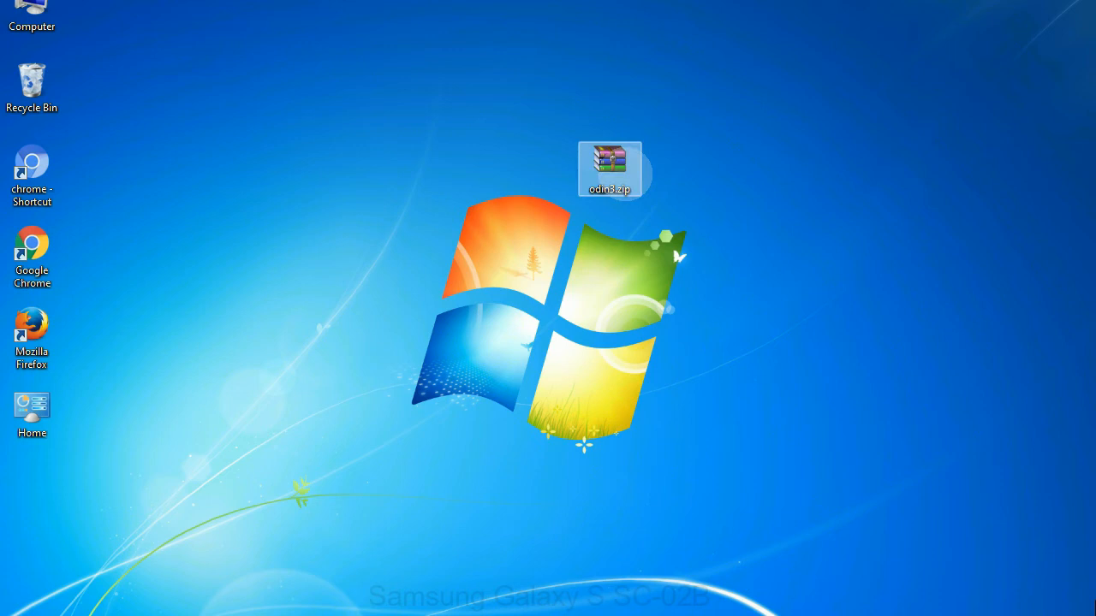
pyautogui.click(654, 180)
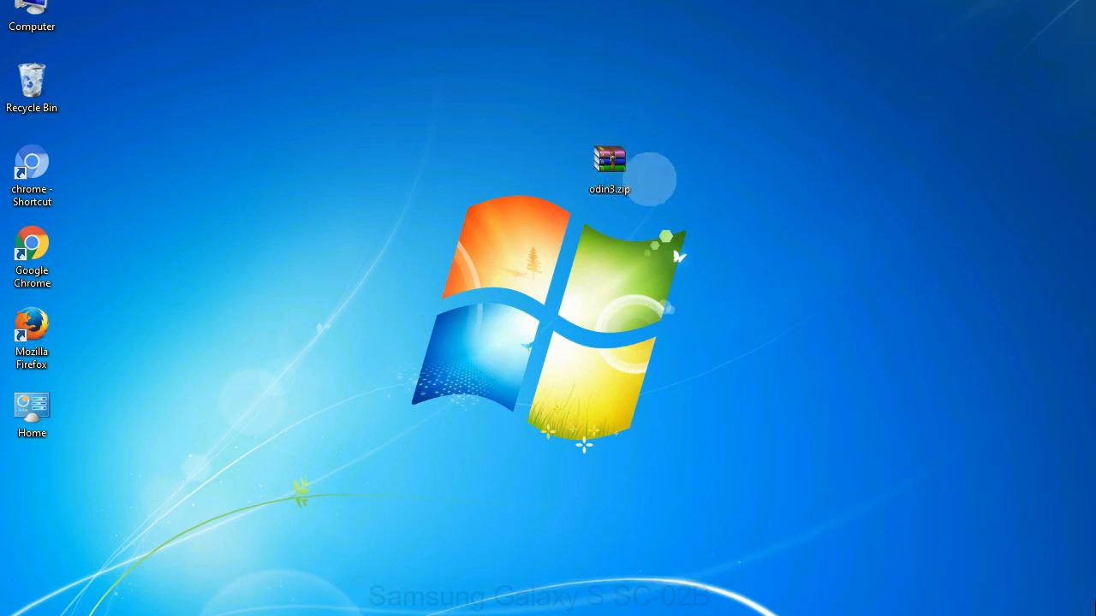
pyautogui.click(644, 171)
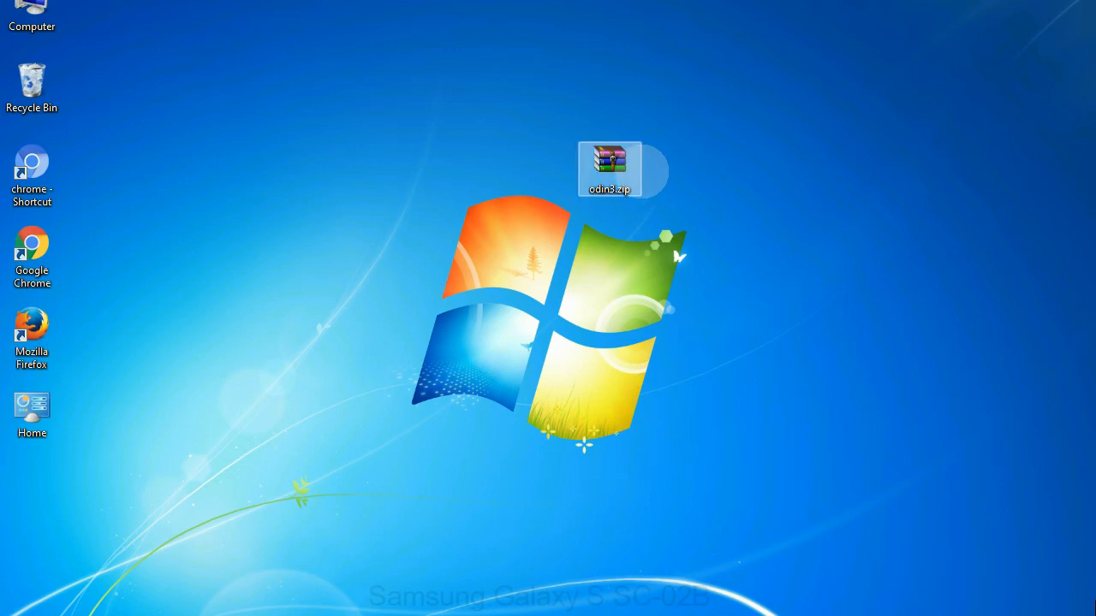
pyautogui.click(660, 171)
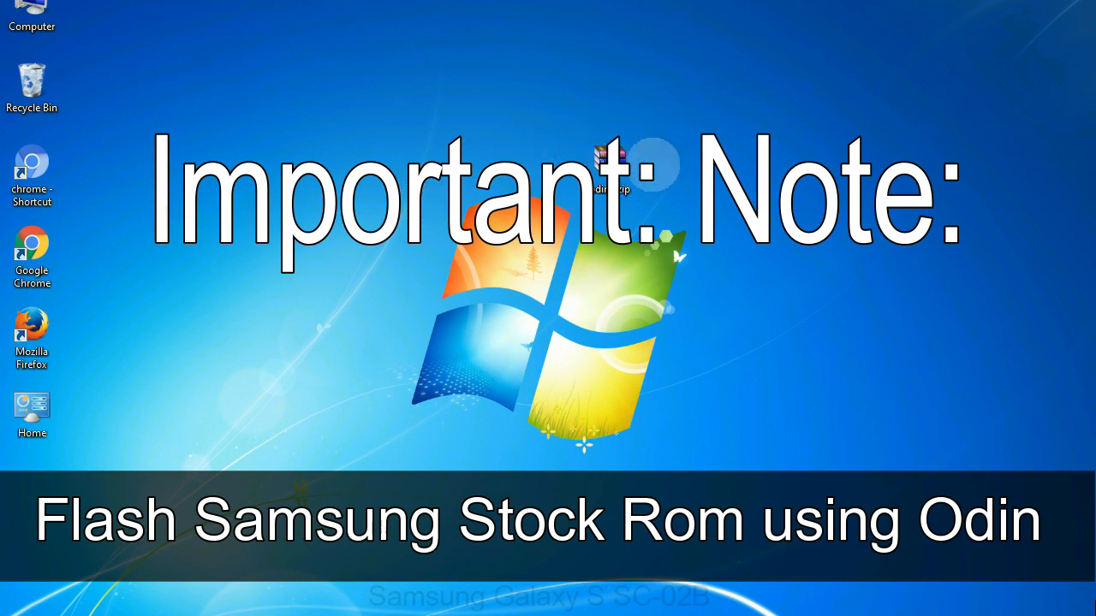
pyautogui.click(625, 165)
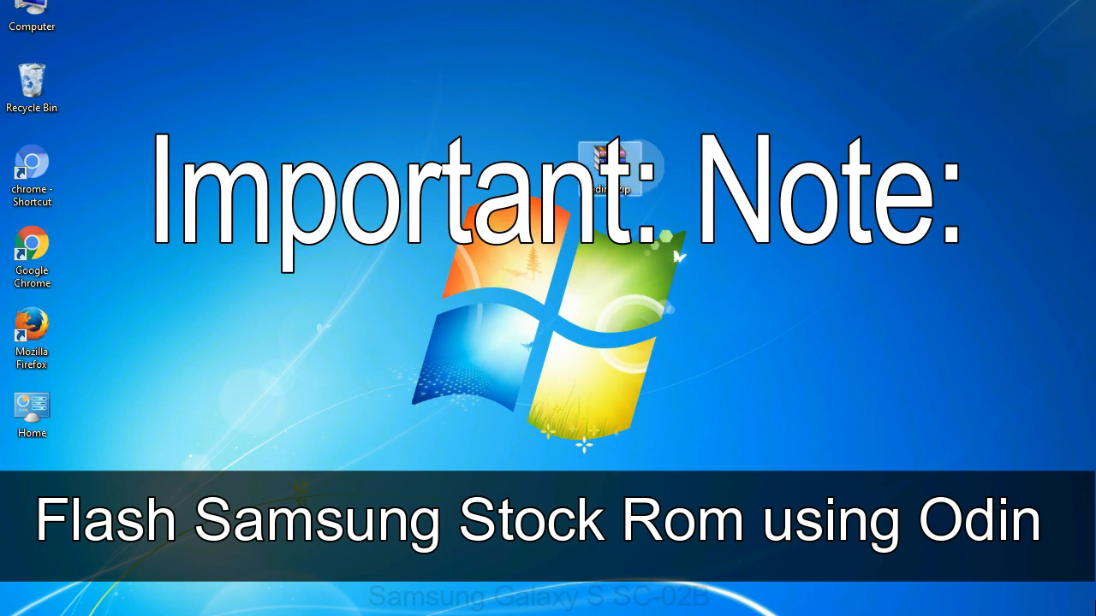